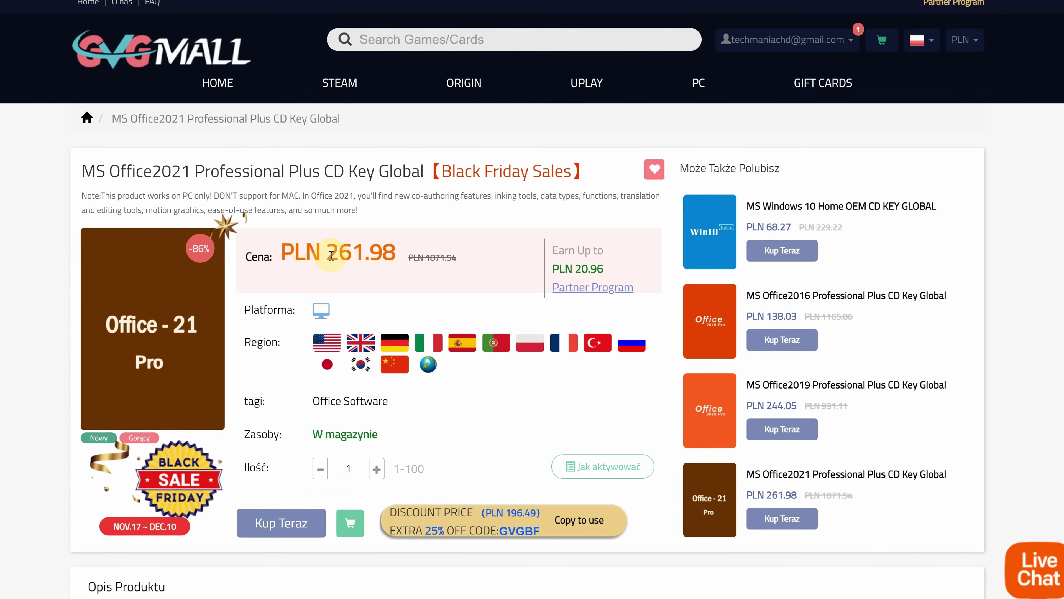
drag(331, 188, 400, 188)
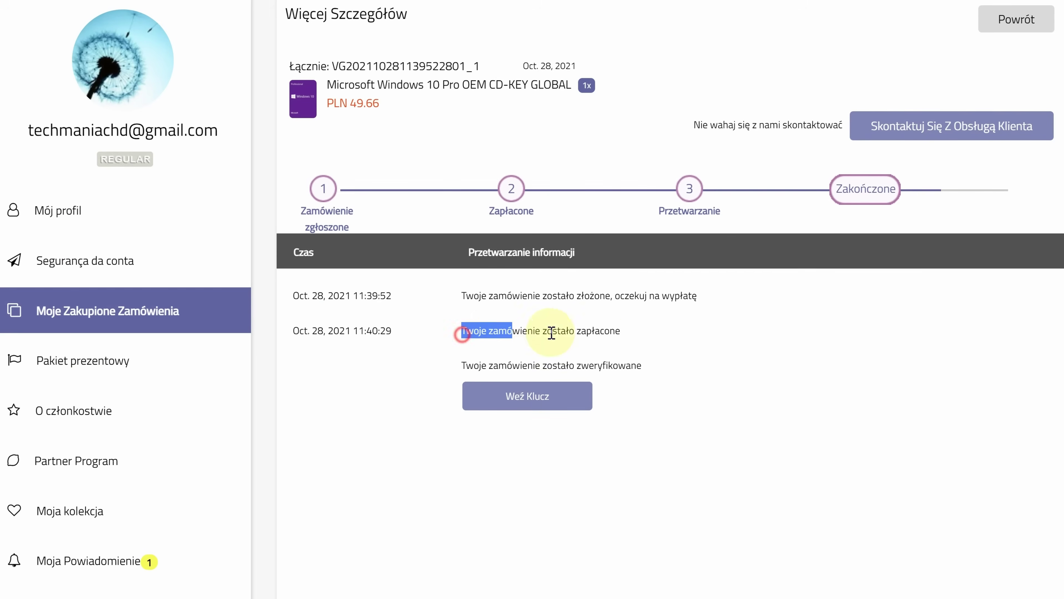
drag(551, 334, 468, 388)
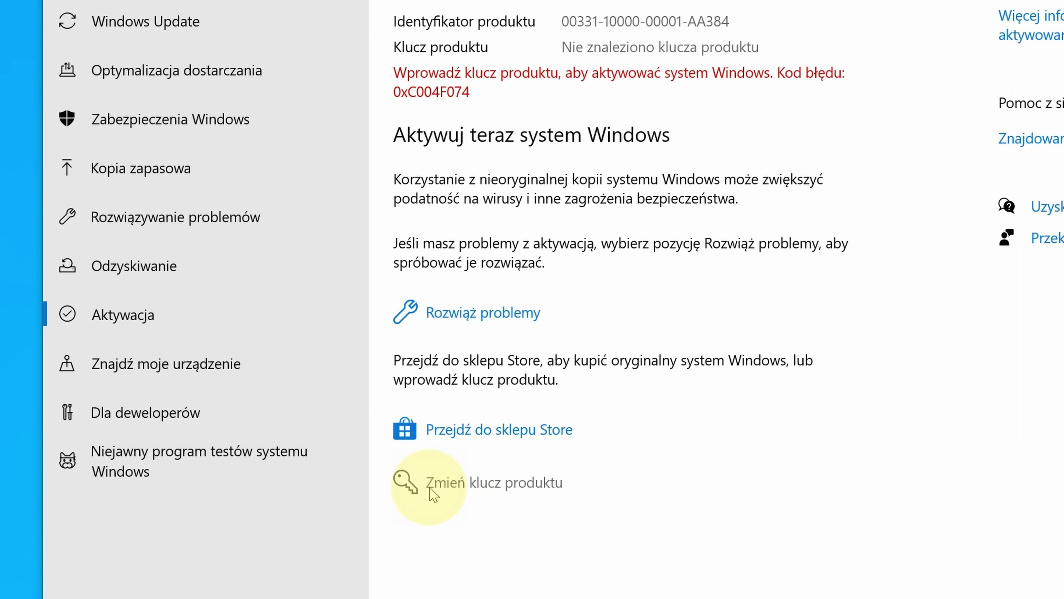
Step: Start changing the Windows product key on the activation page and confirm the Office Professional Plus 2021 redemption
click(434, 494)
click(835, 379)
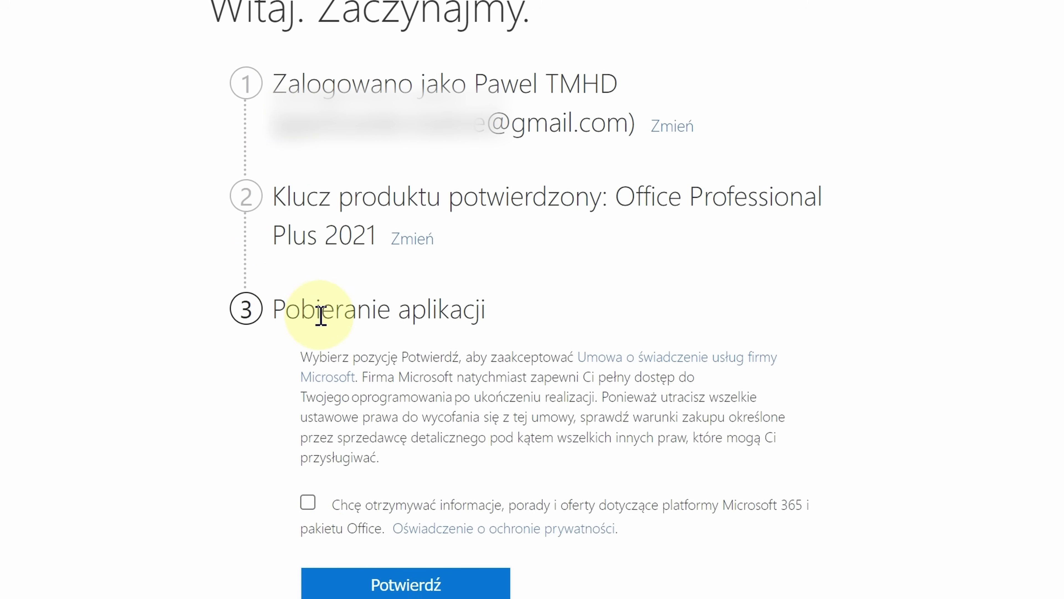
click(421, 562)
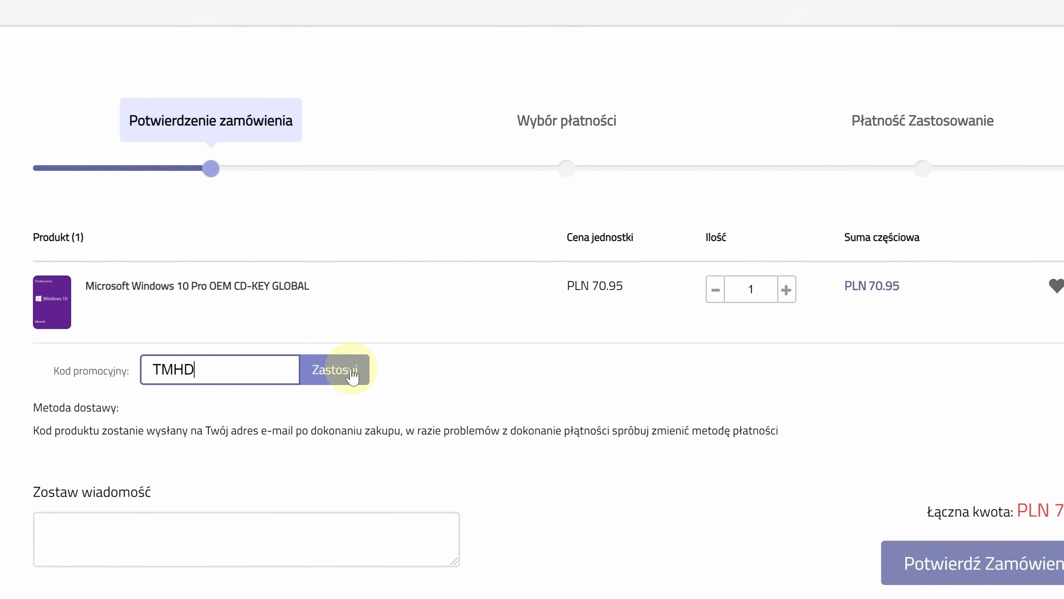
Step: Apply the promo code TMHD to the Microsoft Windows 10 Pro OEM order
click(351, 372)
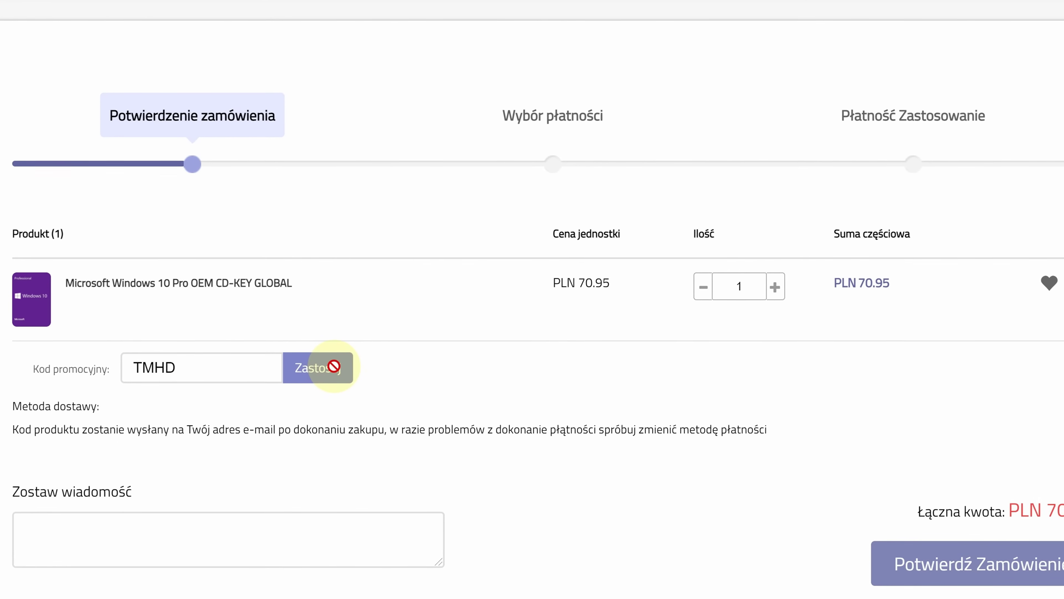
drag(918, 321, 756, 297)
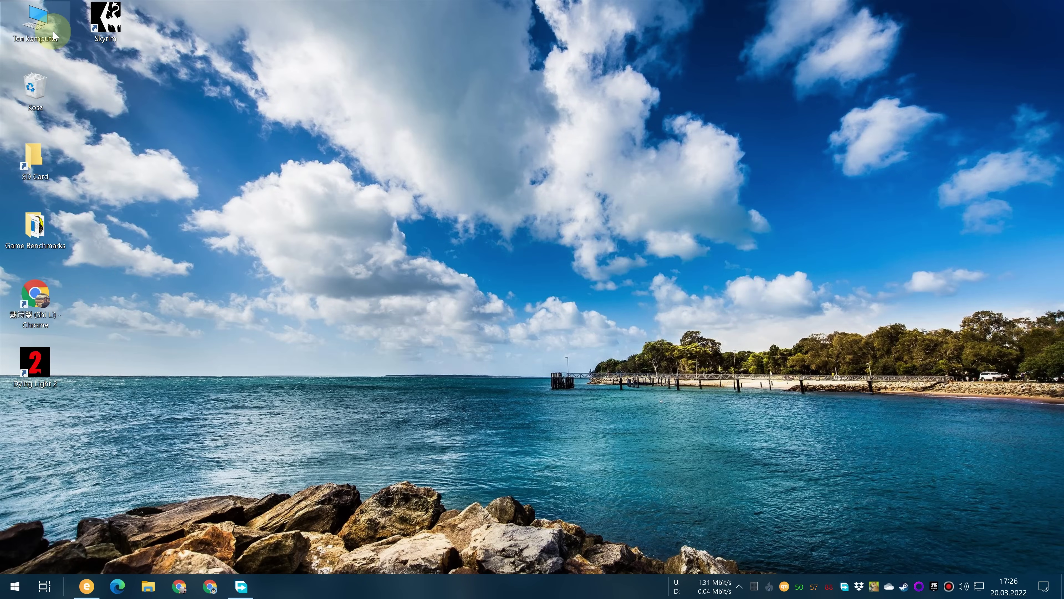
Step: Scan the C: drive with TreeSize Free from the This PC window and examine the folder sizes inside Program Files
double_click(43, 30)
click(642, 382)
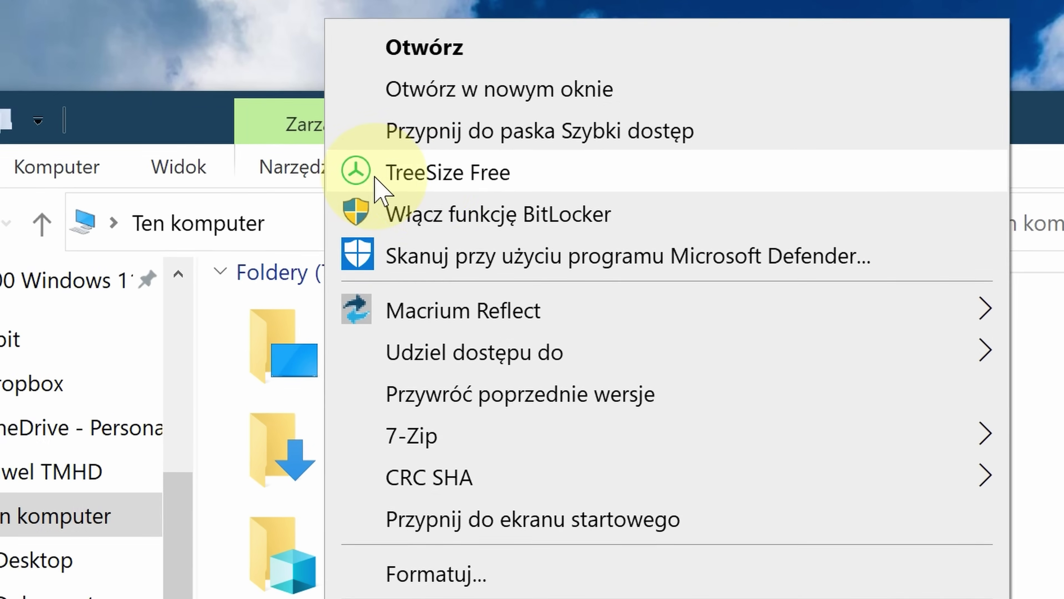
click(402, 188)
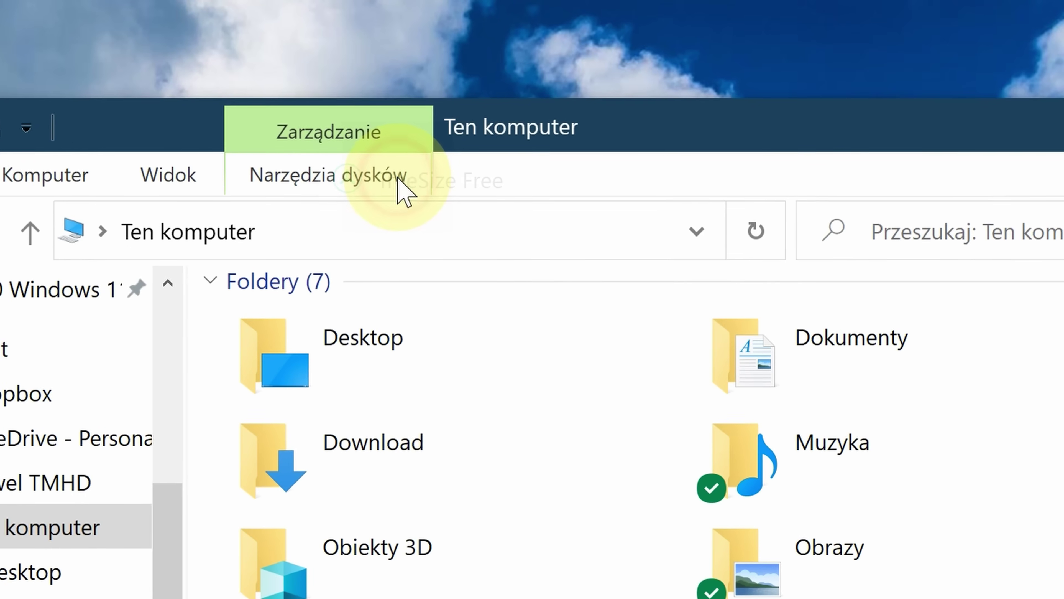
double_click(142, 249)
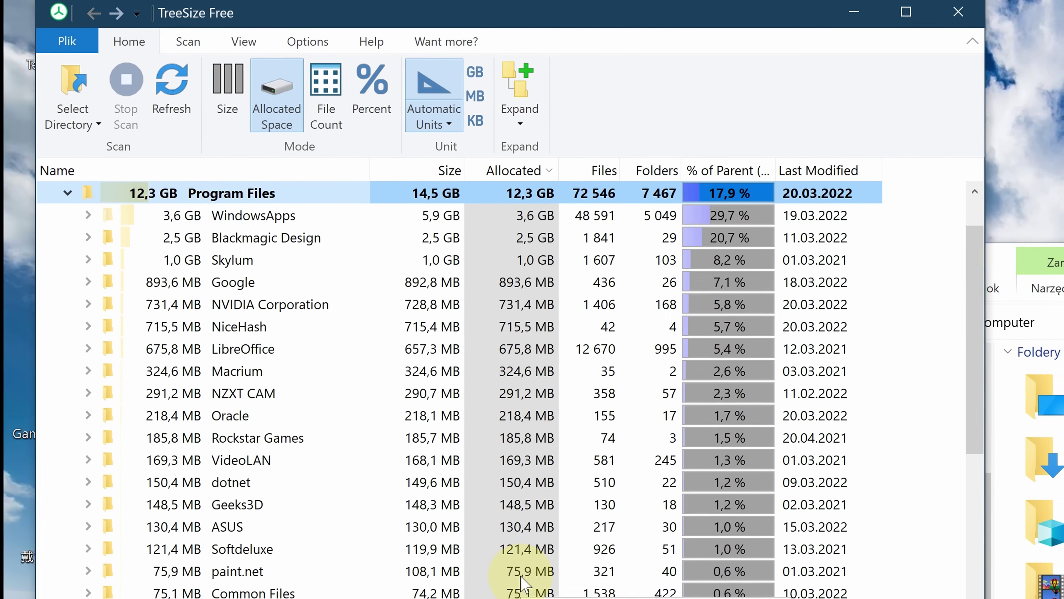
key(Down)
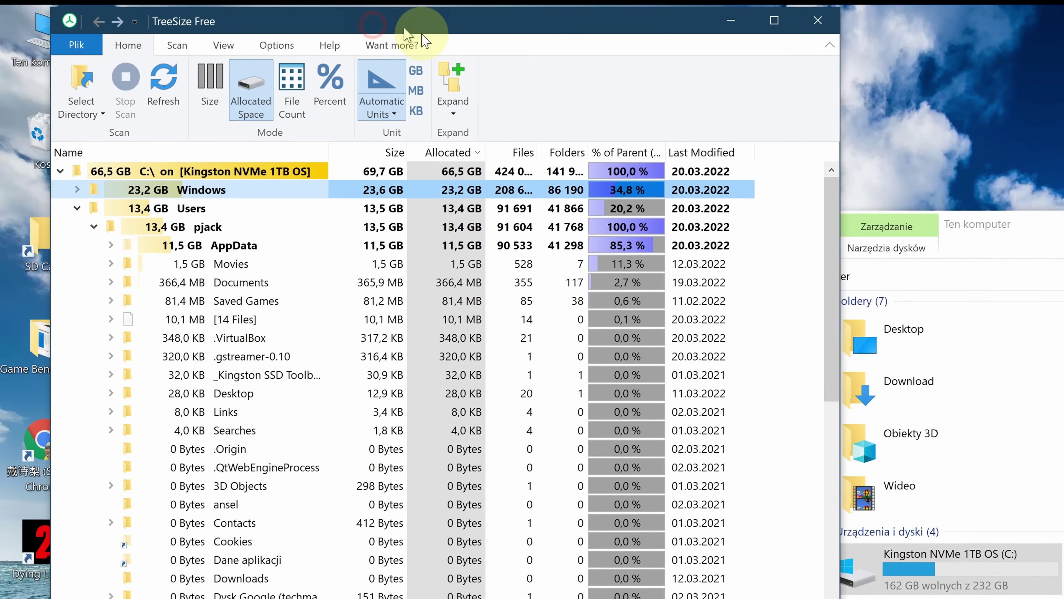
Step: Empty the desktop's Recycle Bin, moving the TreeSize window out of the way and confirming permanent deletion
drag(405, 31, 451, 43)
click(36, 132)
right_click(36, 132)
click(84, 152)
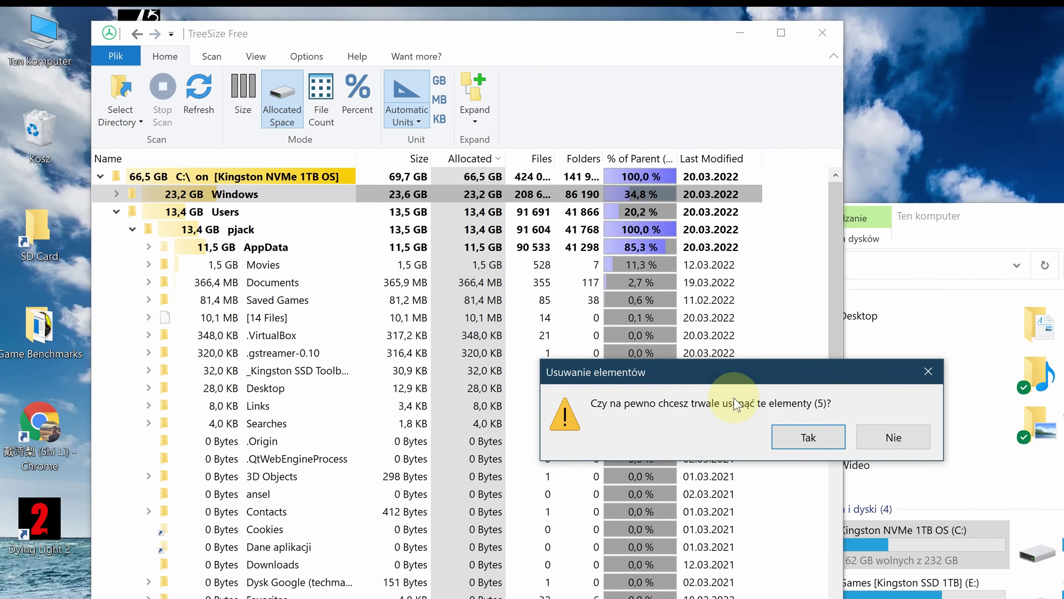
click(806, 436)
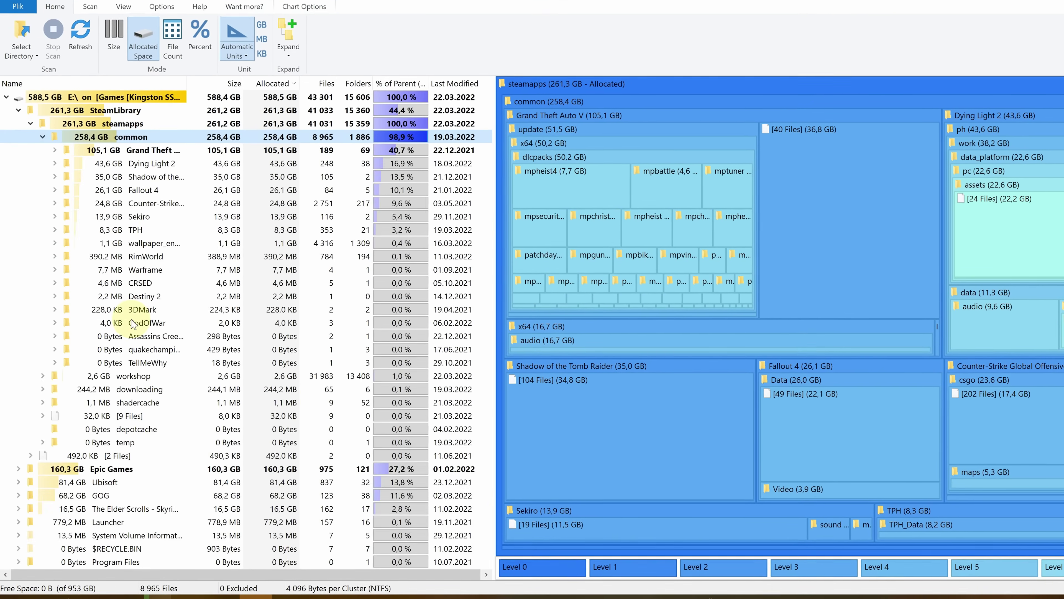
Step: Examine the steamapps\common, Ubisoft and GOG game folders on the E: drive, and select the Temp folder in AppData\Local on C:
key(Right)
key(Right)
key(Down)
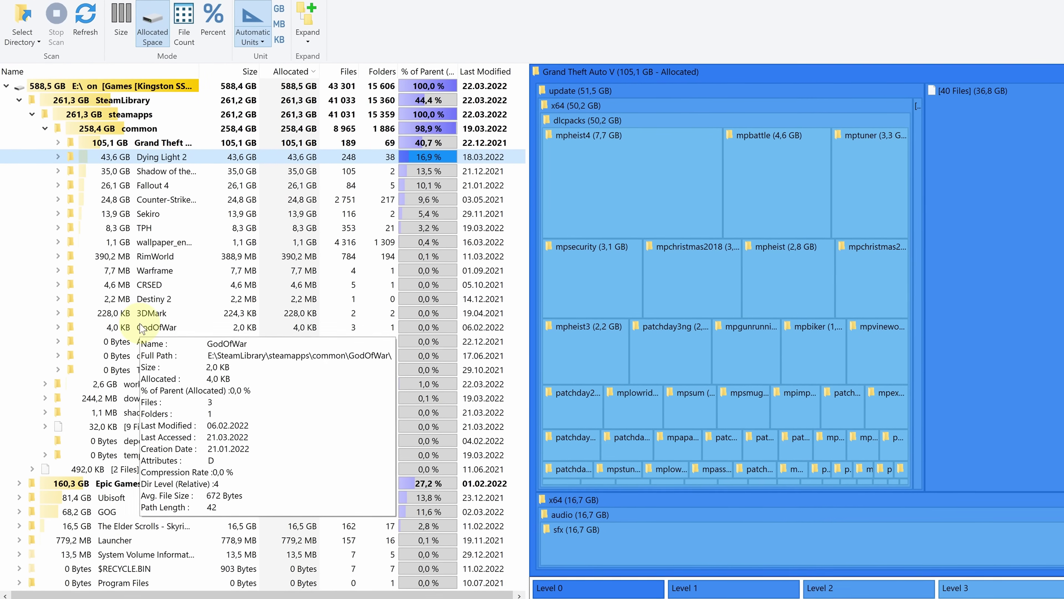
click(495, 173)
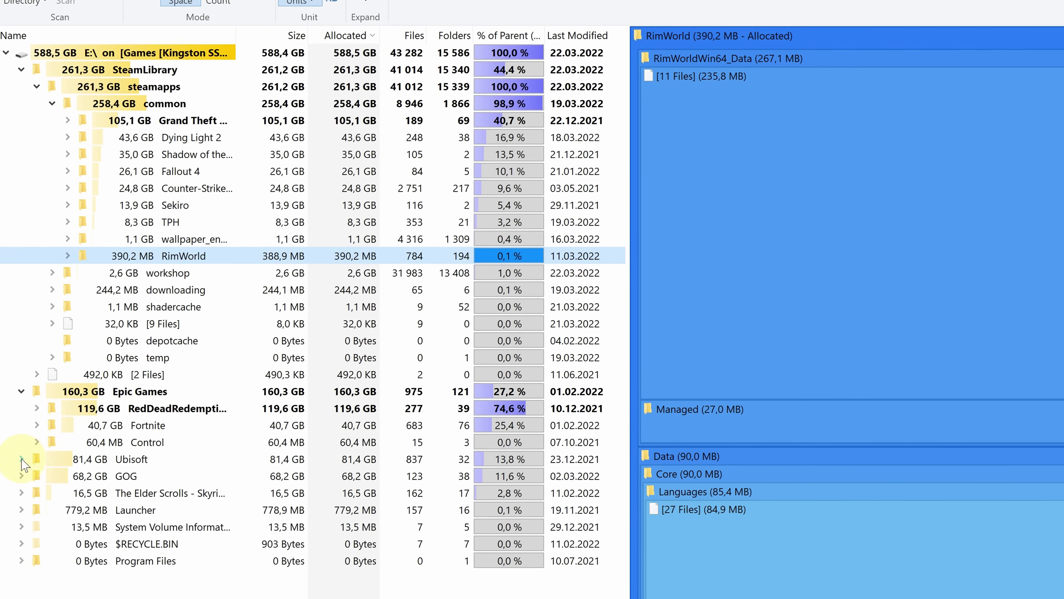
click(21, 459)
click(22, 505)
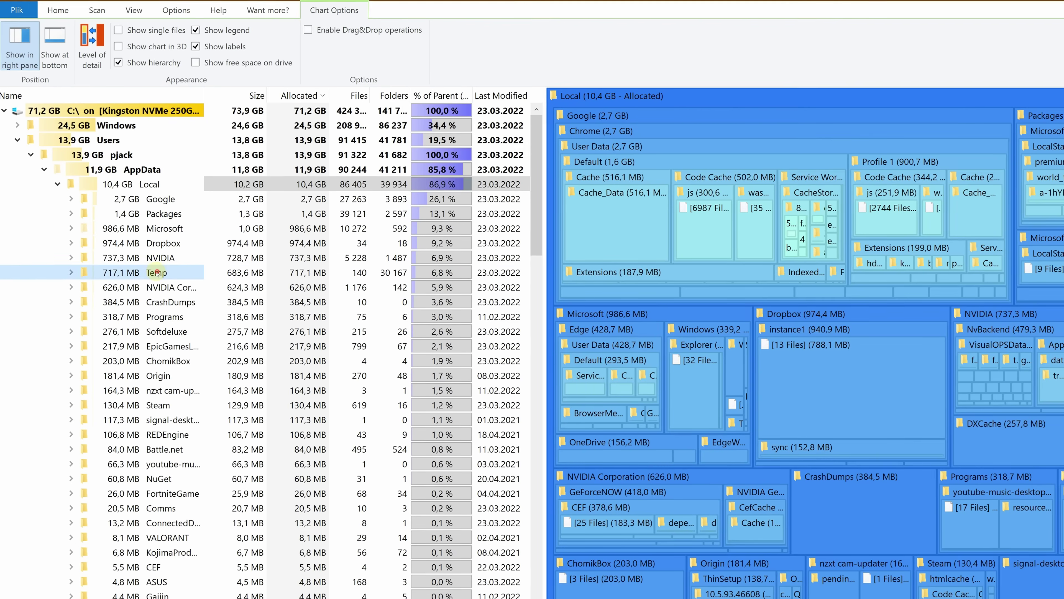
click(156, 272)
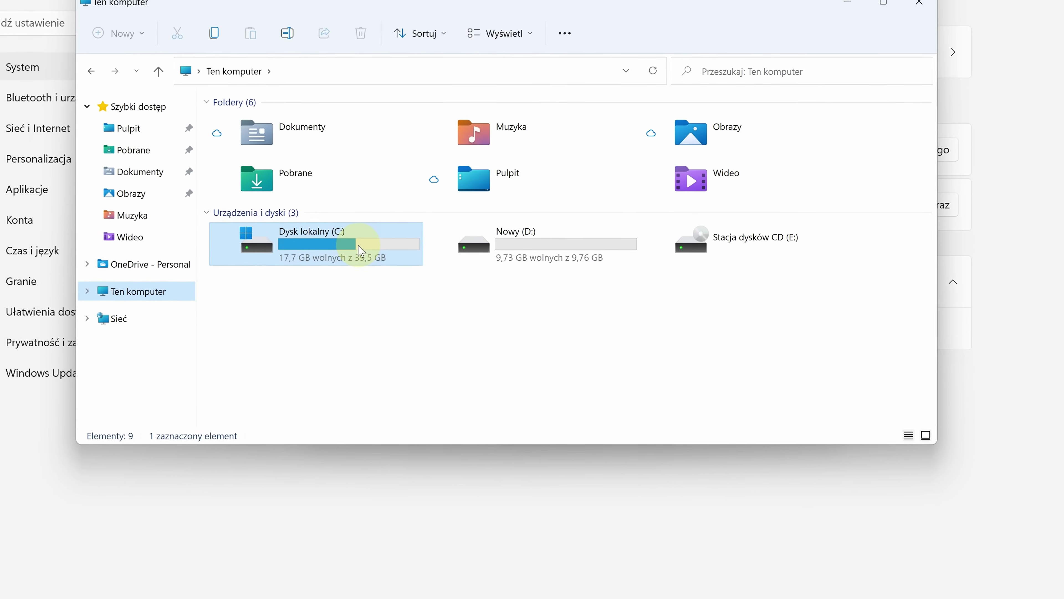
Step: Open Disk Cleanup for the local disk C: from its properties
right_click(367, 238)
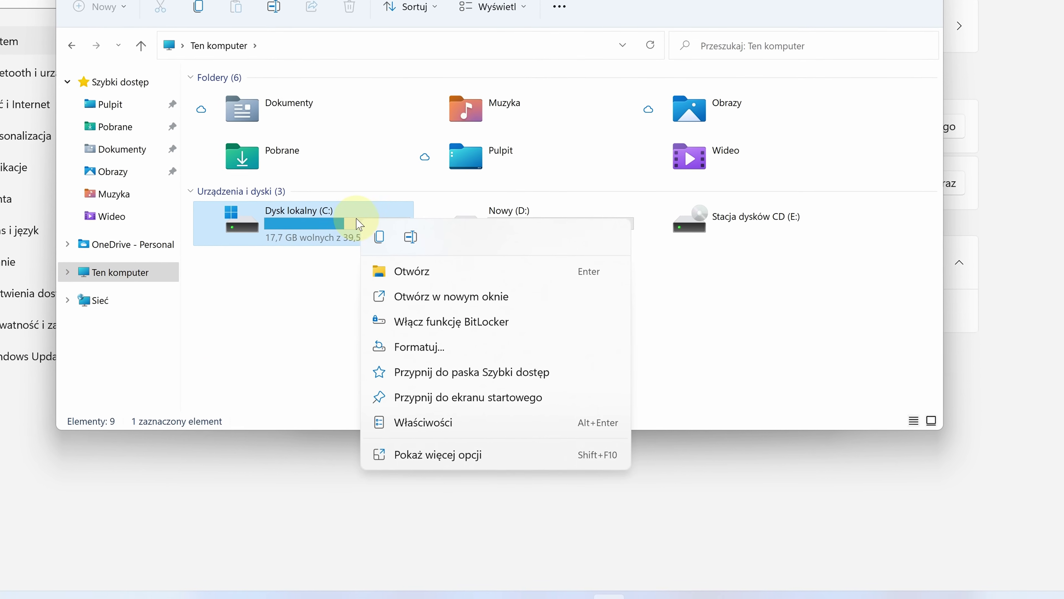
click(413, 415)
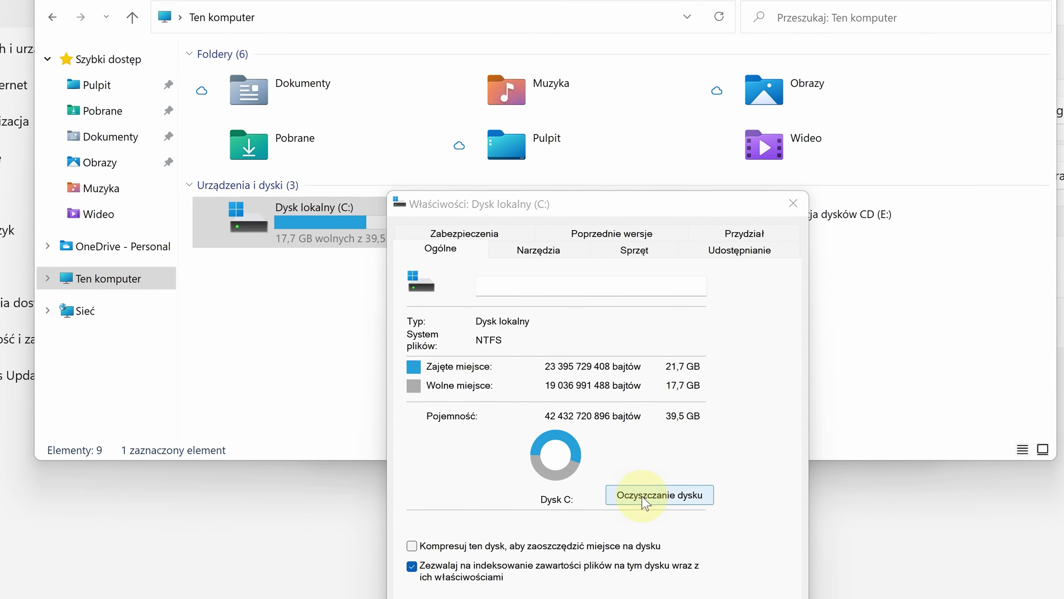
click(592, 440)
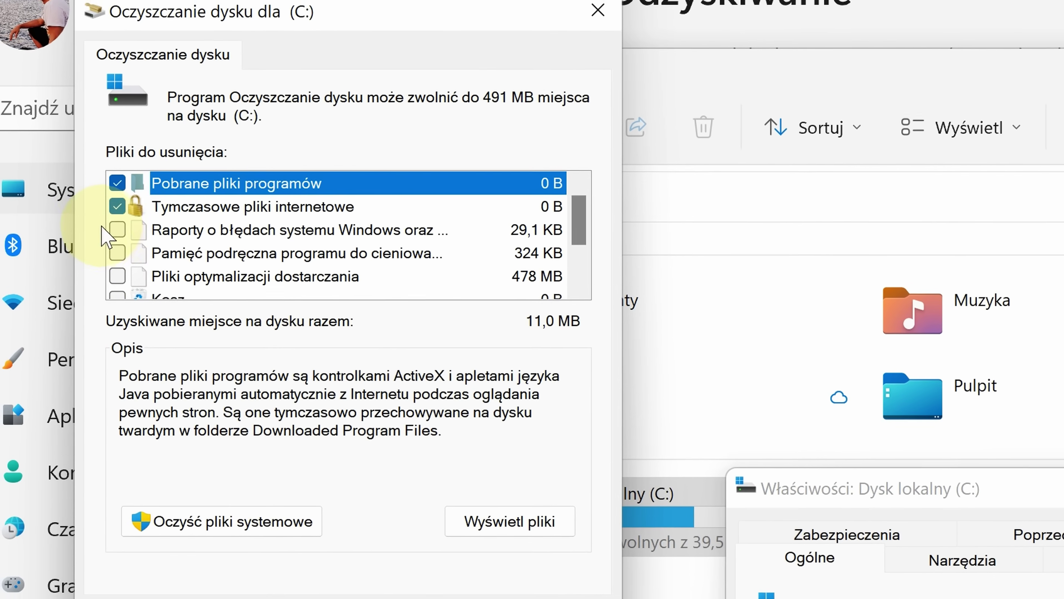
Step: Mark the Windows error reports, shader cache, delivery optimization files and Recycle Bin for removal in Disk Cleanup
click(26, 85)
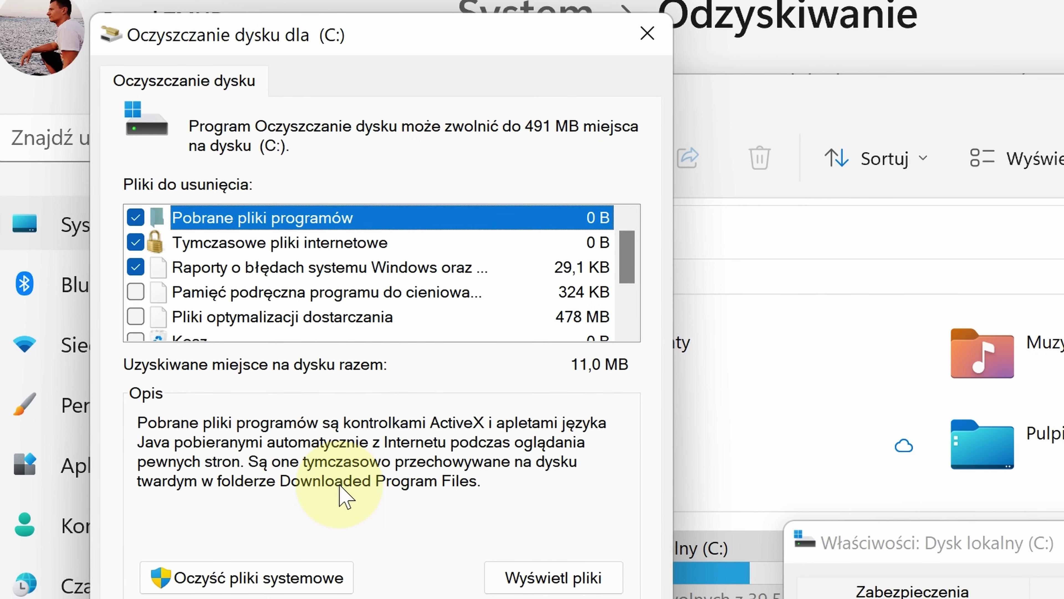
key(Down)
key(Down)
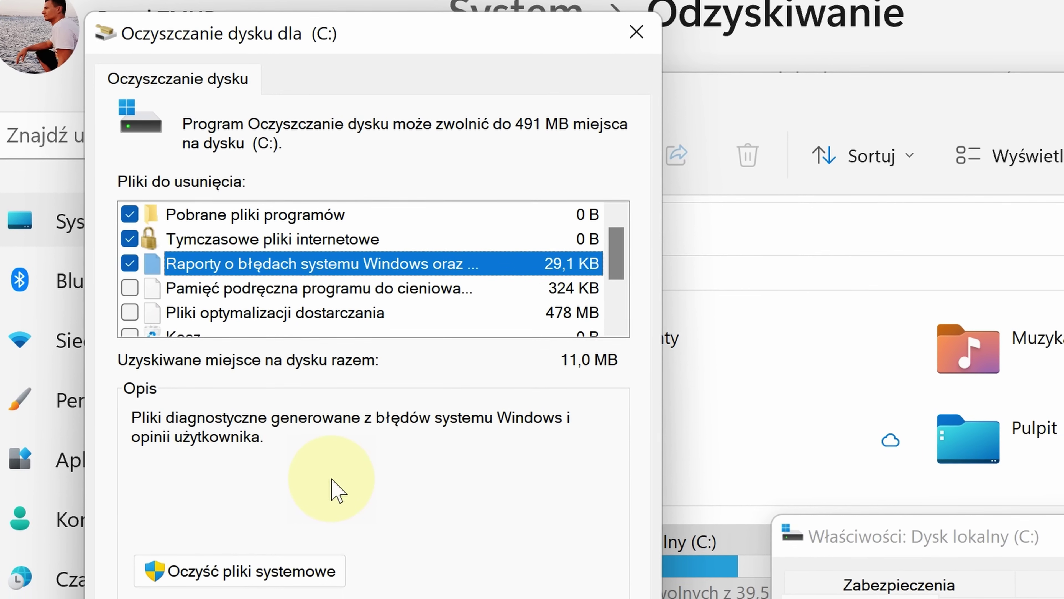
key(Down)
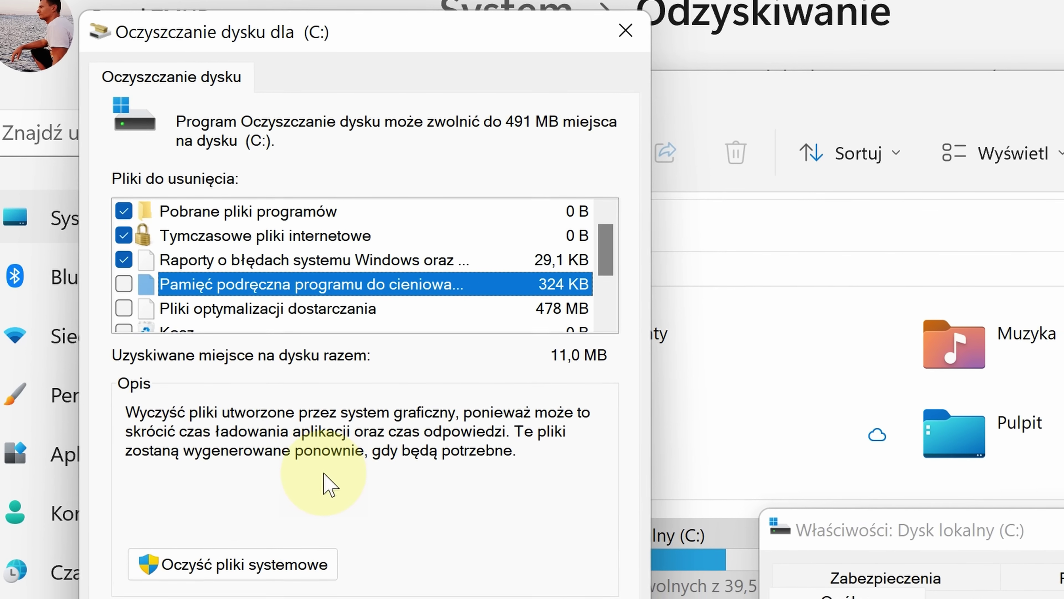
key(space)
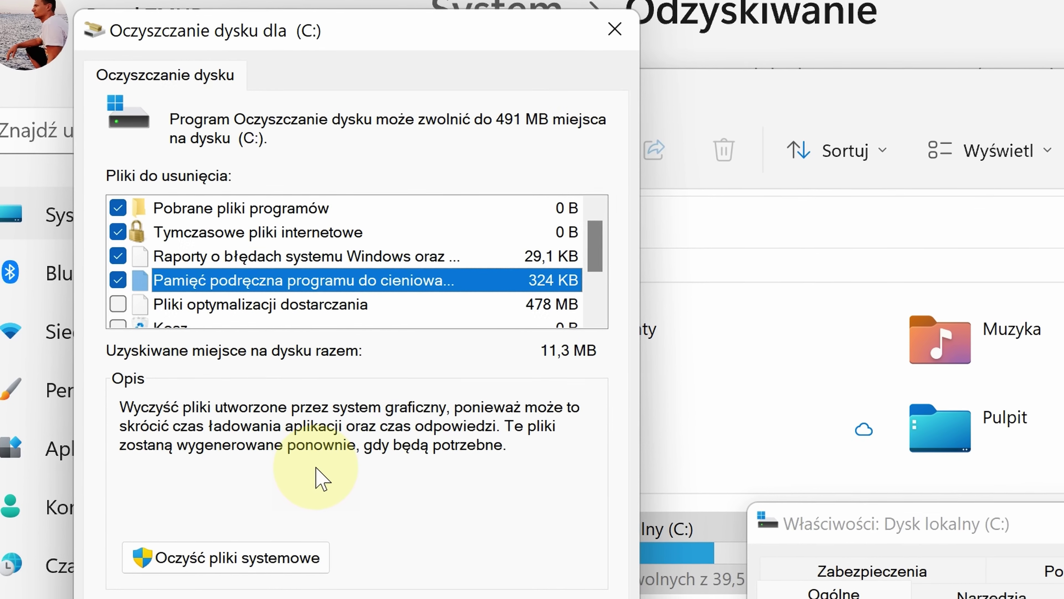
key(Down)
key(space)
key(Down)
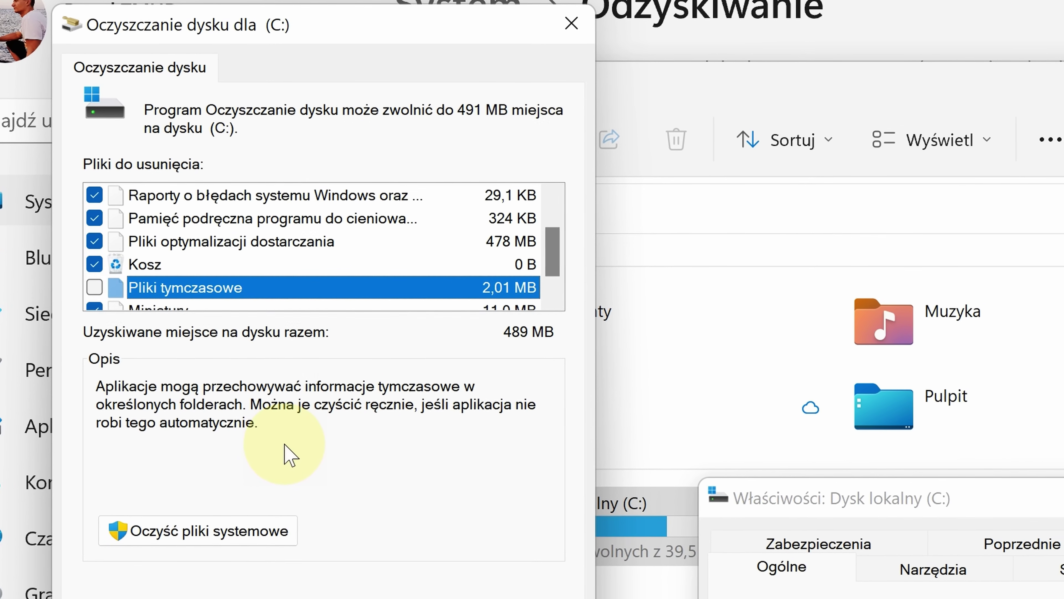
key(Down)
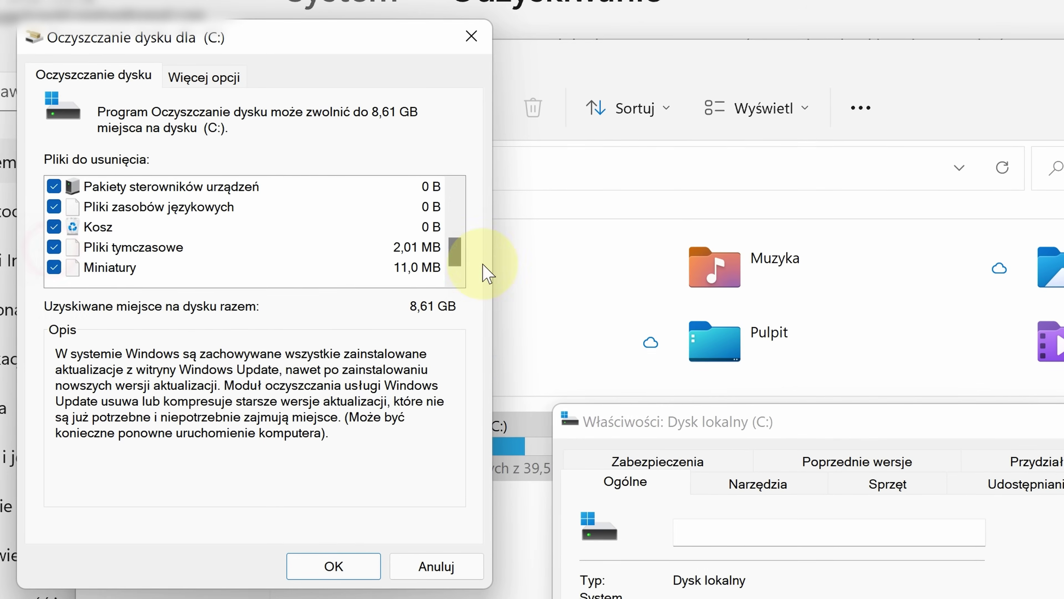
Step: Check the full list of marked system files, including Windows Update cleanup, and permanently delete them from C:
drag(453, 251, 451, 185)
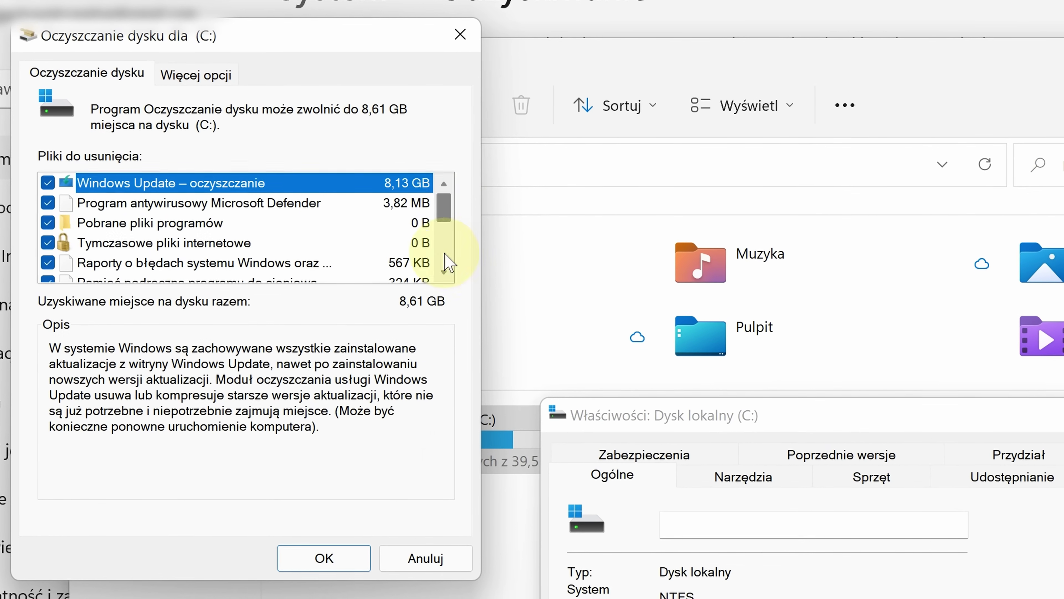
click(318, 558)
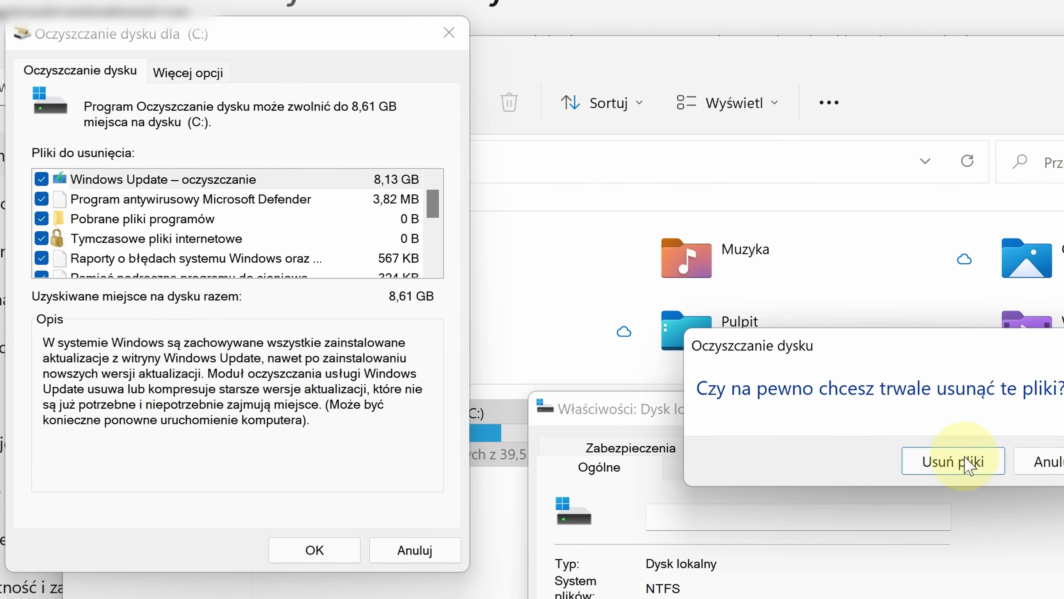
click(959, 458)
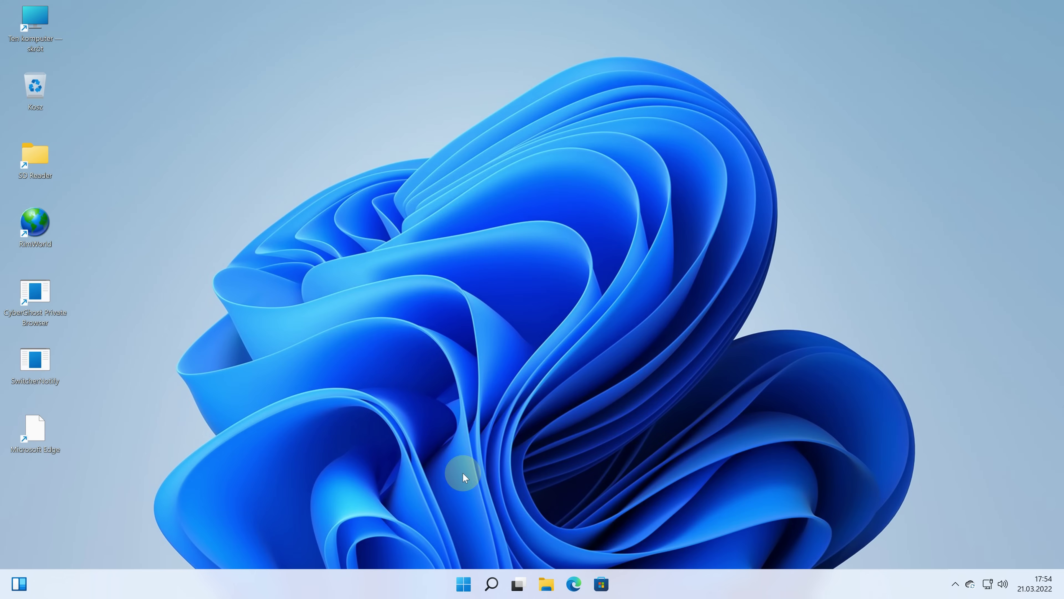
Step: Open Apps & features, sort the app list by size (Rozmiar) and filter it to Dysk lokalny (C:)
right_click(464, 584)
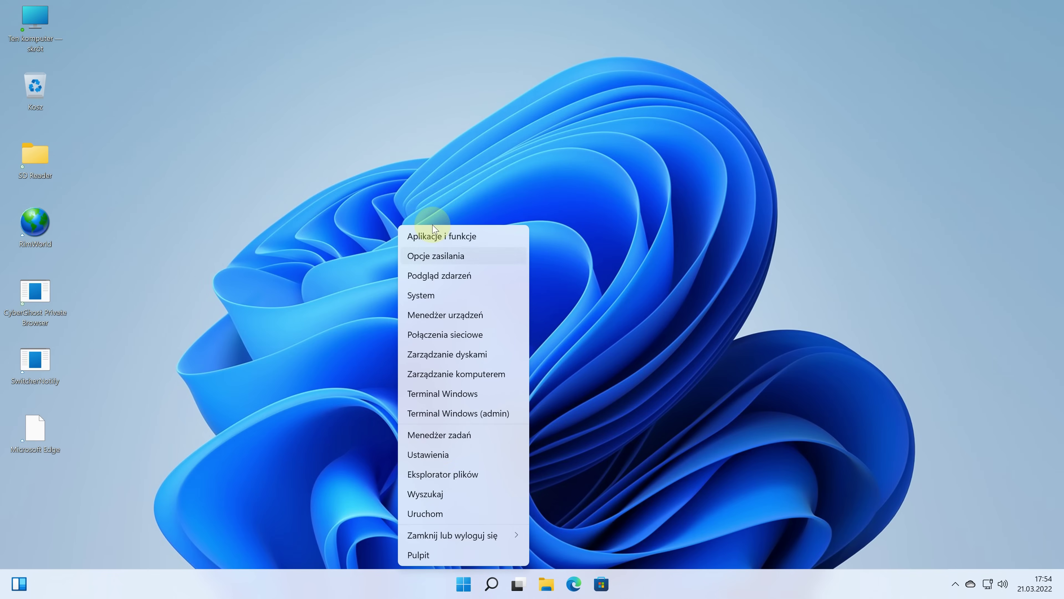
click(487, 237)
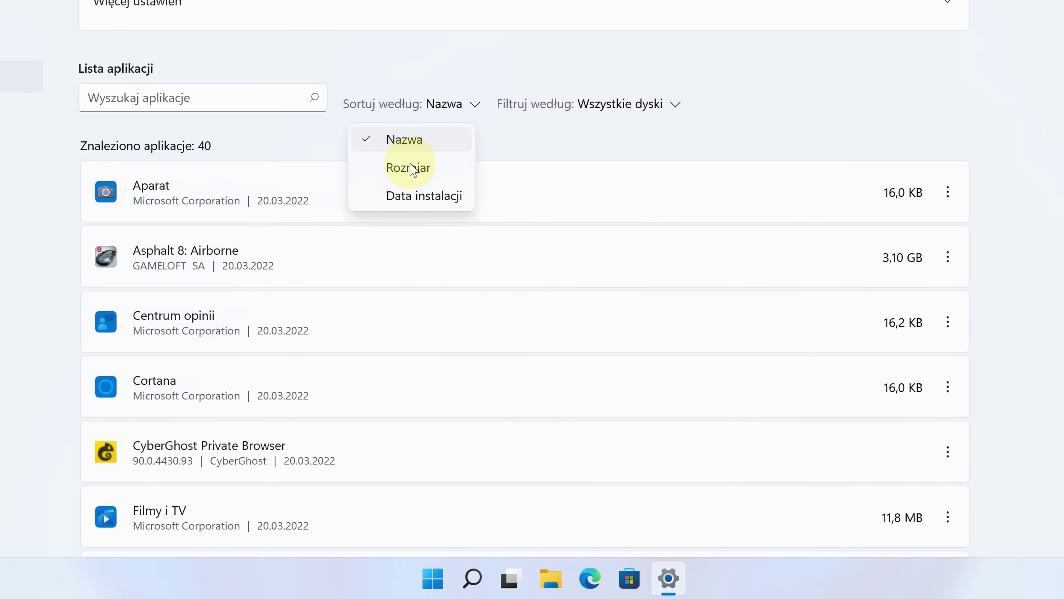
click(455, 303)
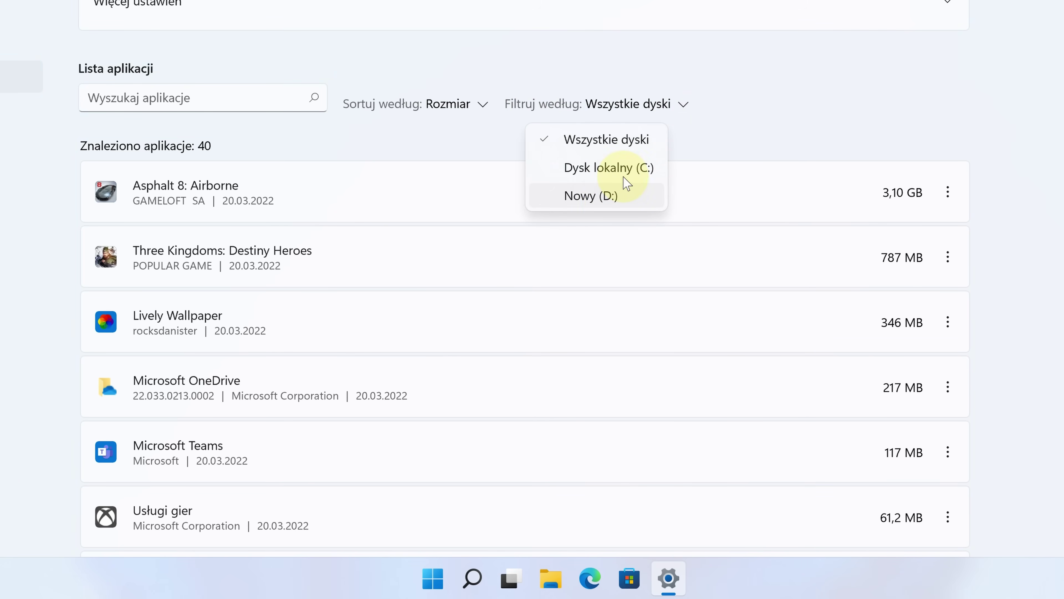
click(552, 171)
Step: Uninstall Microsoft Teams and Lively Wallpaper from the app list
scroll(969, 444, down, 5)
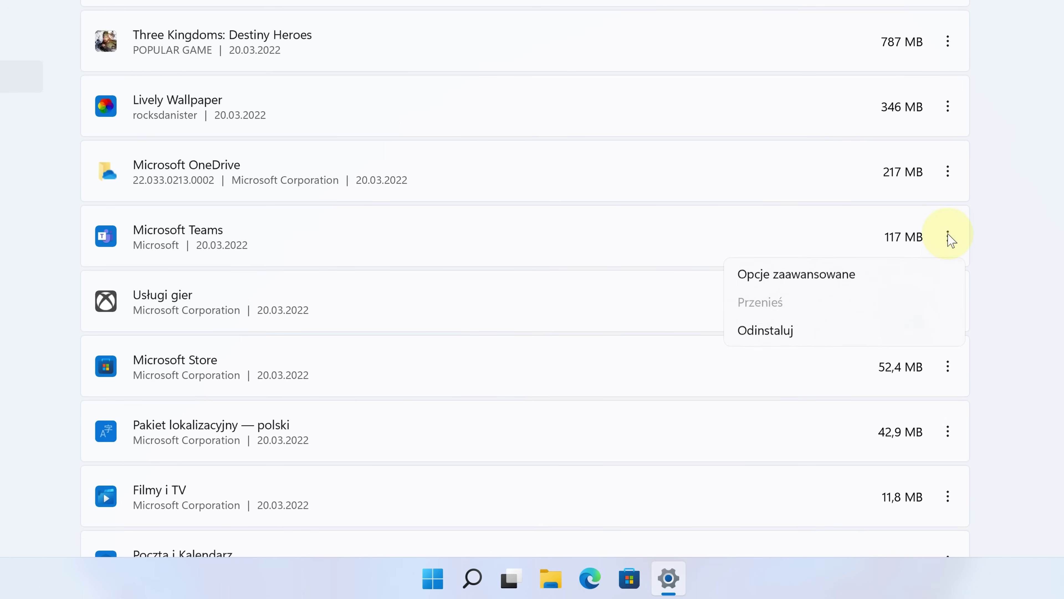
click(778, 331)
click(901, 330)
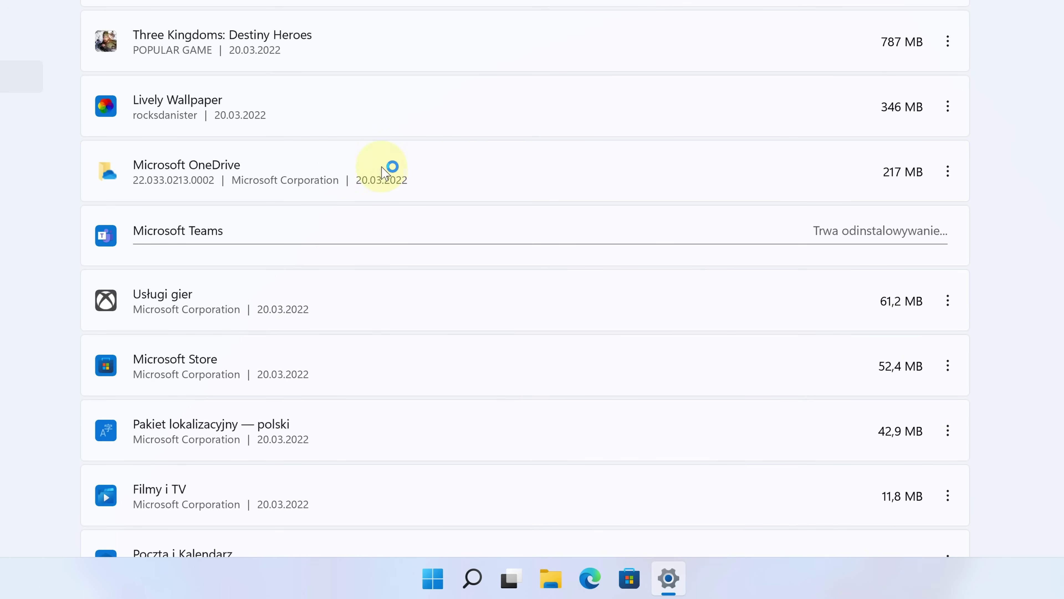
click(948, 107)
click(840, 201)
click(893, 199)
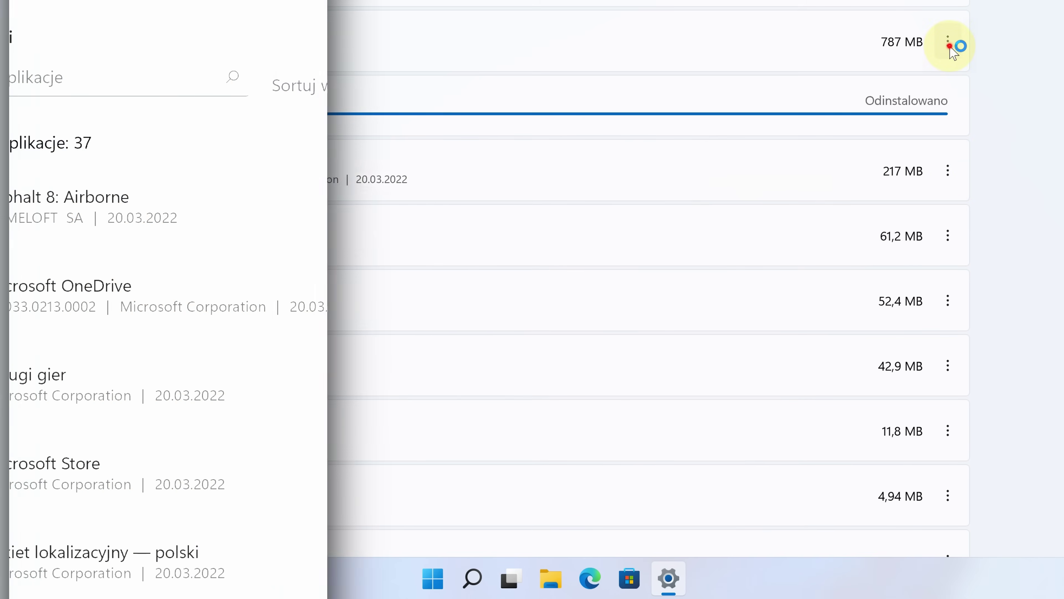
Step: Move Asphalt 8: Airborne from the local C: disk to the drive Nowy (D:)
click(987, 224)
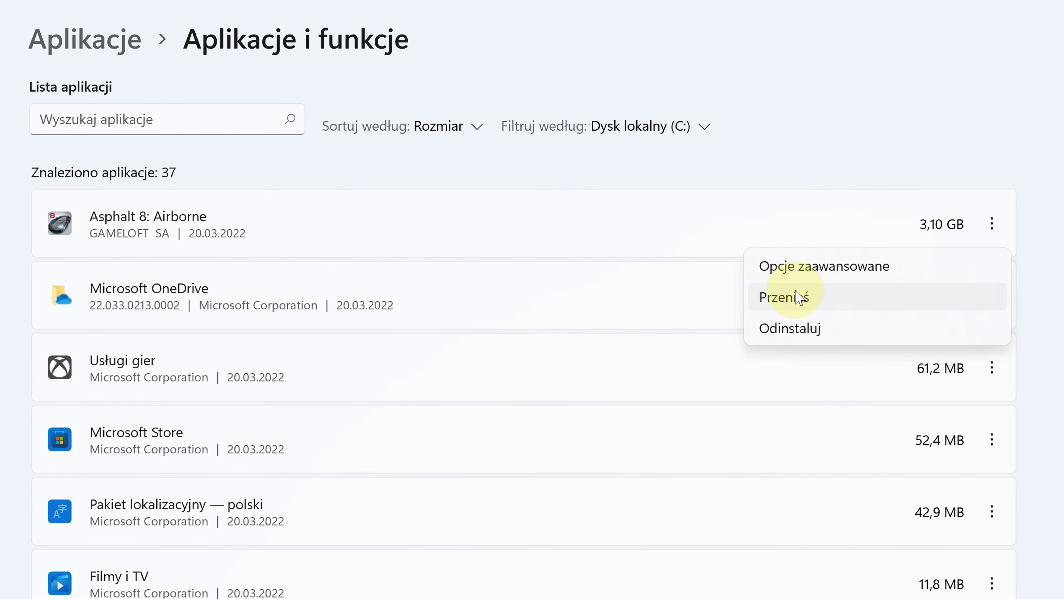
click(822, 303)
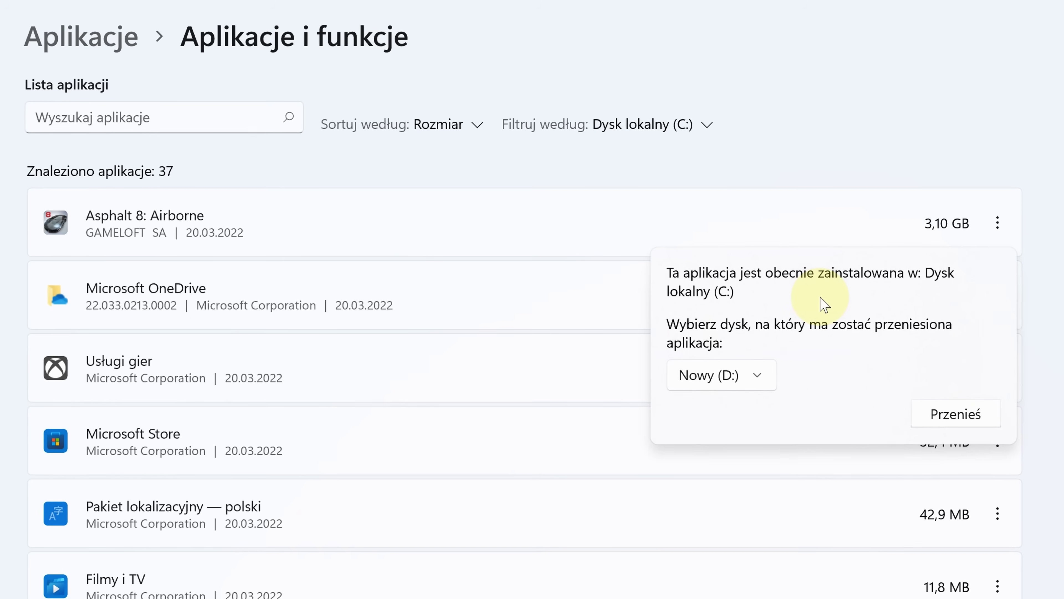
click(947, 419)
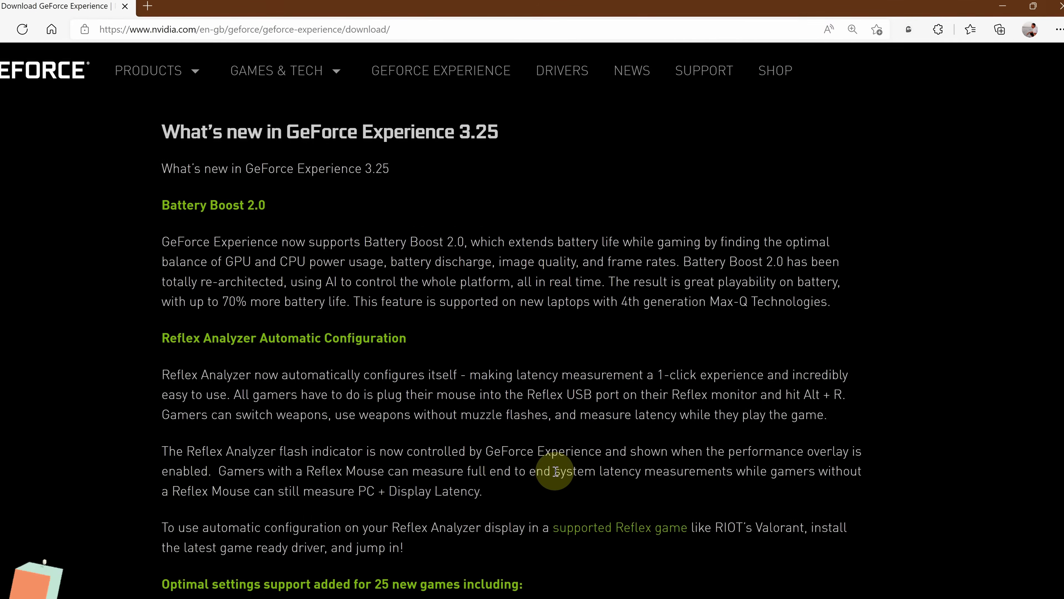
Step: Download GeForce Experience 3.25.0.84 from the NVIDIA download page
scroll(556, 471, up, 10)
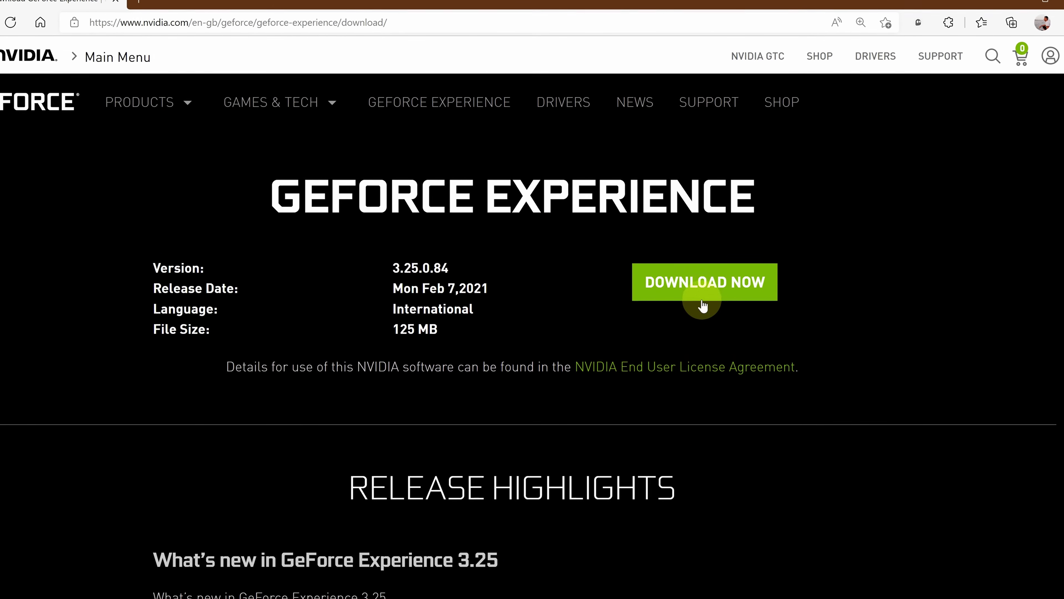
click(693, 289)
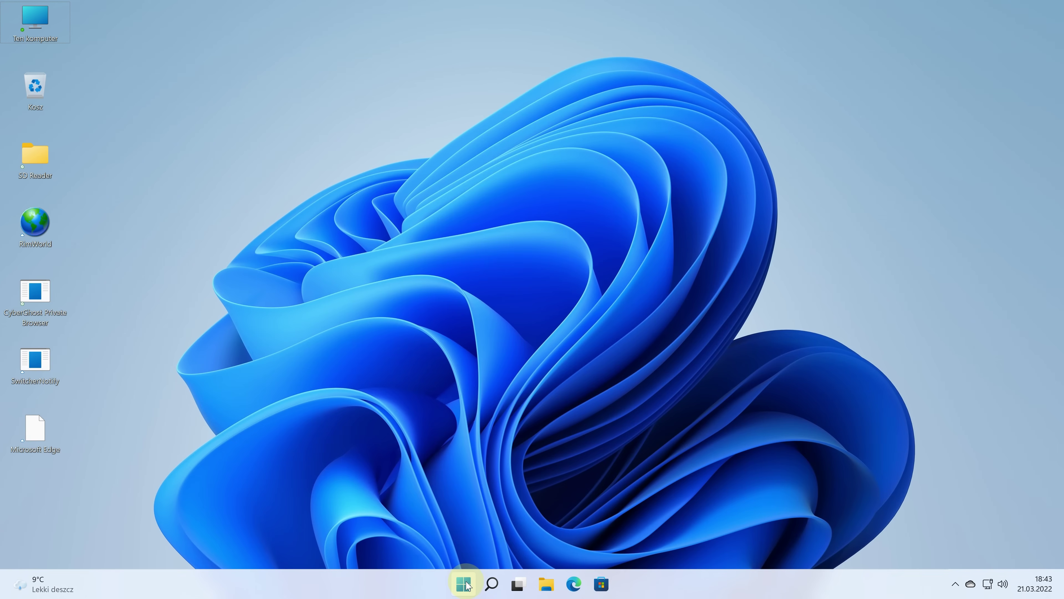
click(464, 584)
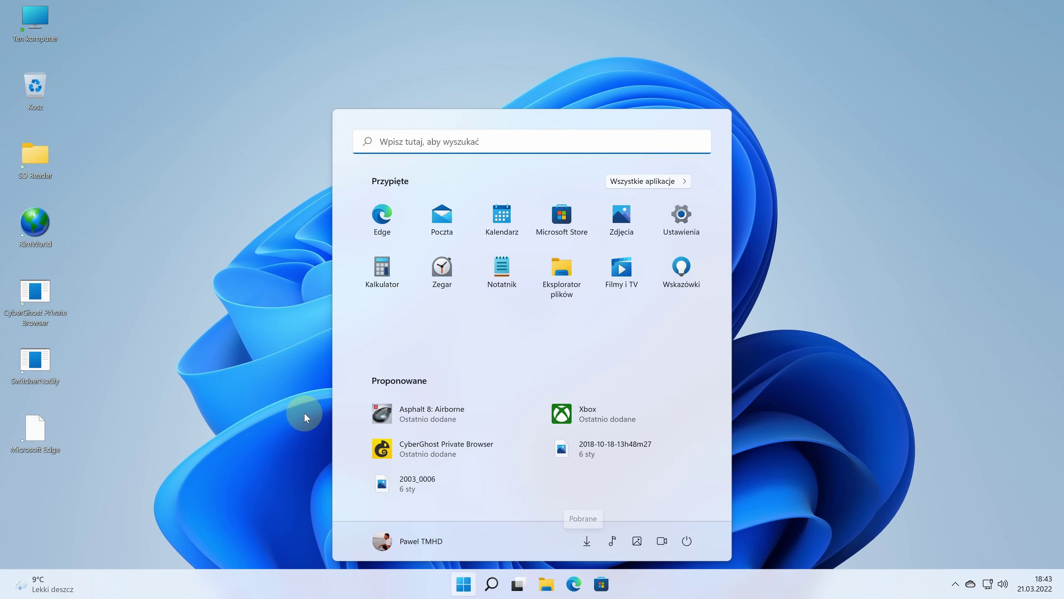
click(291, 397)
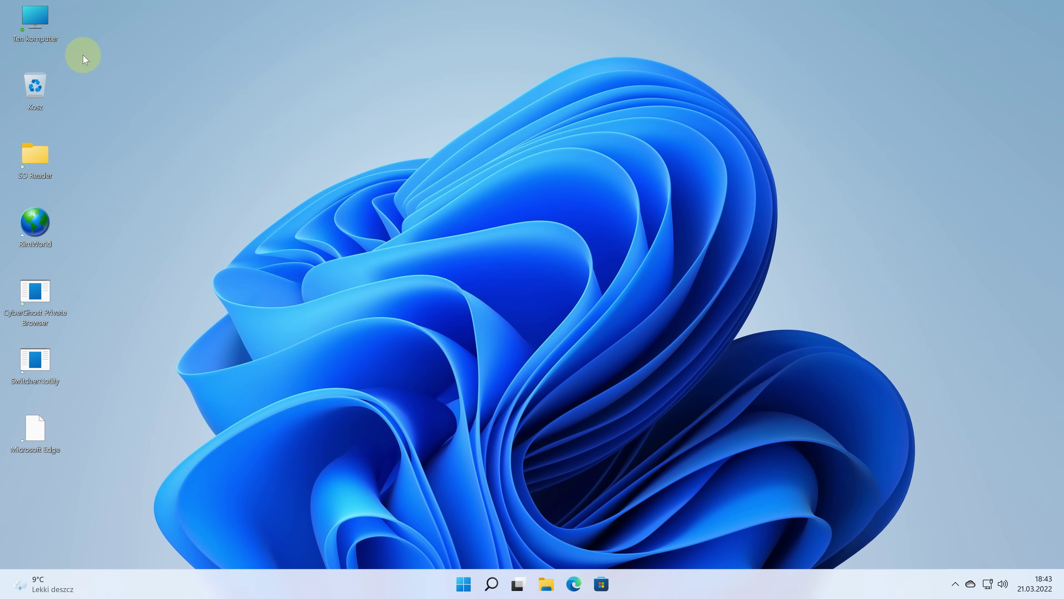
Step: Open the Pobrane folder under Ten komputer and permanently delete all the files in it, bypassing the Recycle Bin
double_click(47, 33)
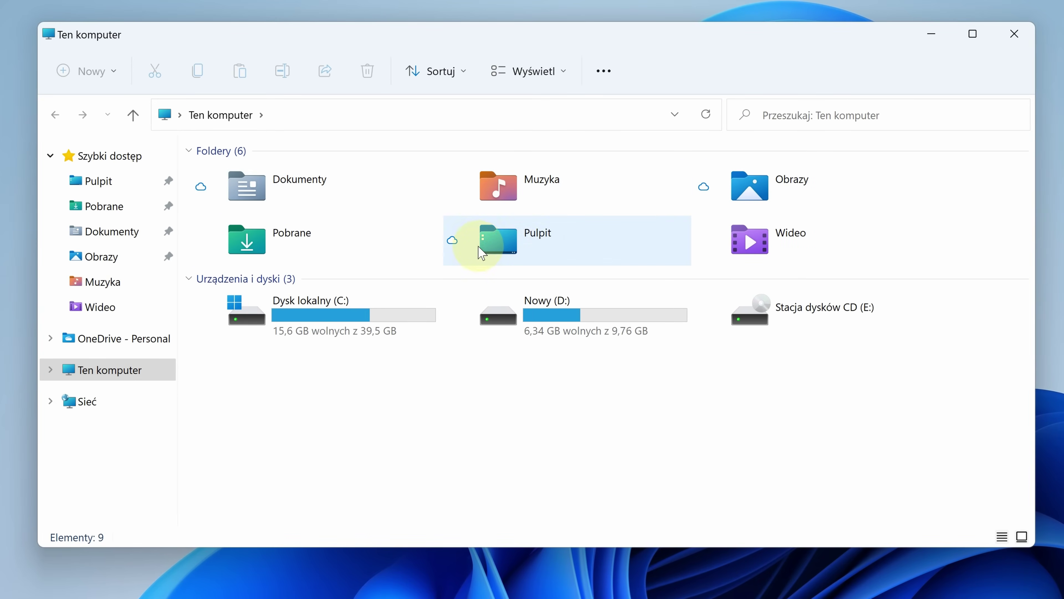
click(275, 240)
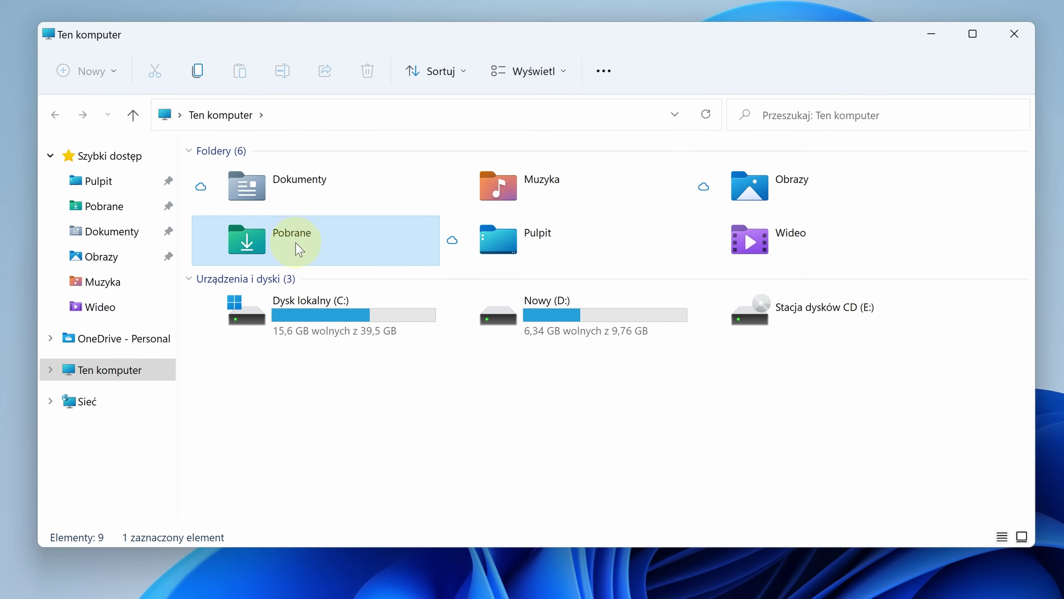
double_click(320, 245)
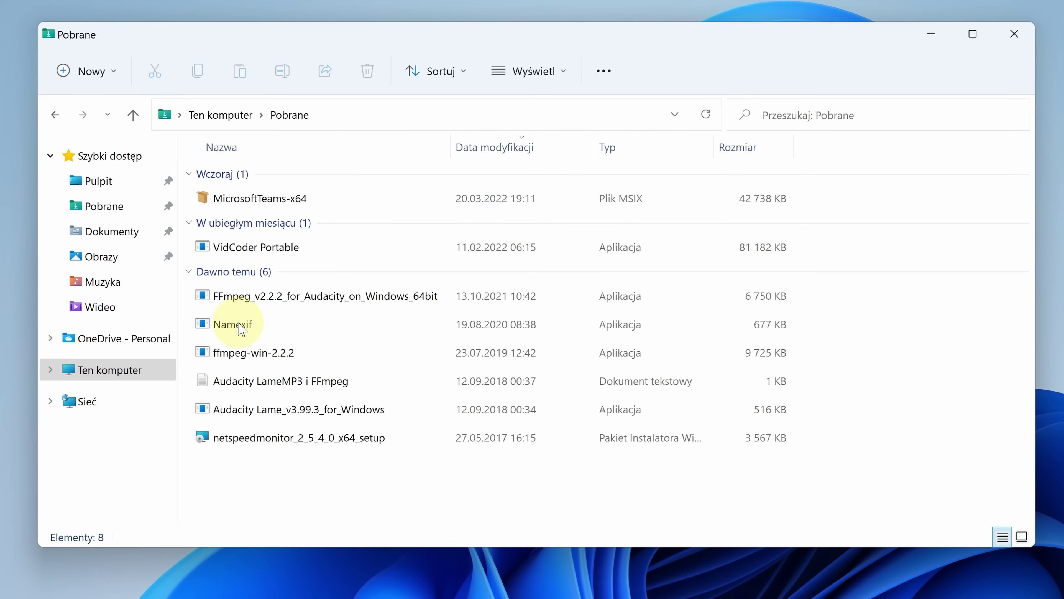
drag(392, 476, 222, 197)
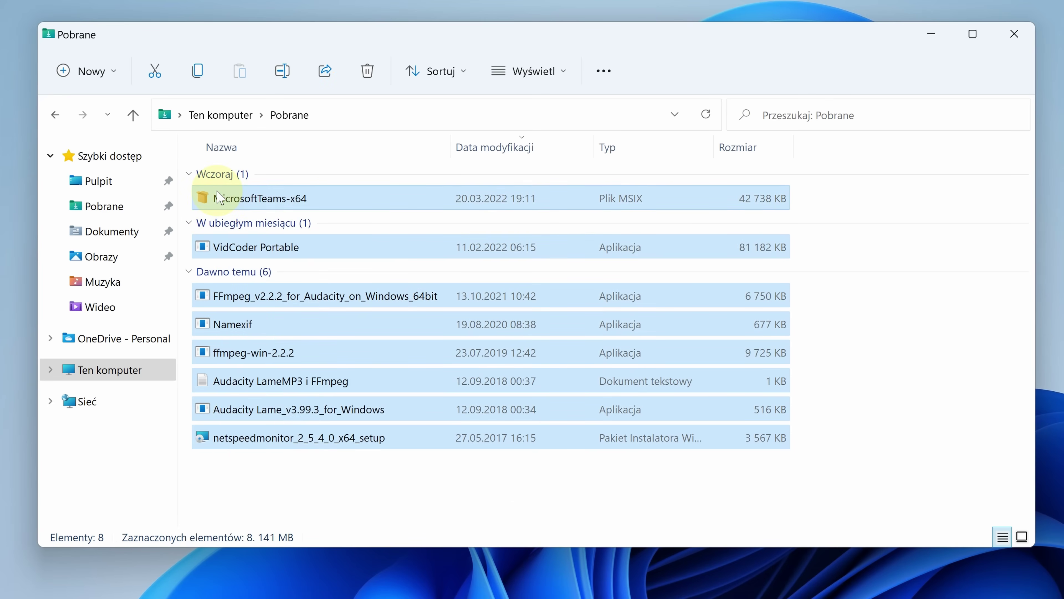
key(shift+Delete)
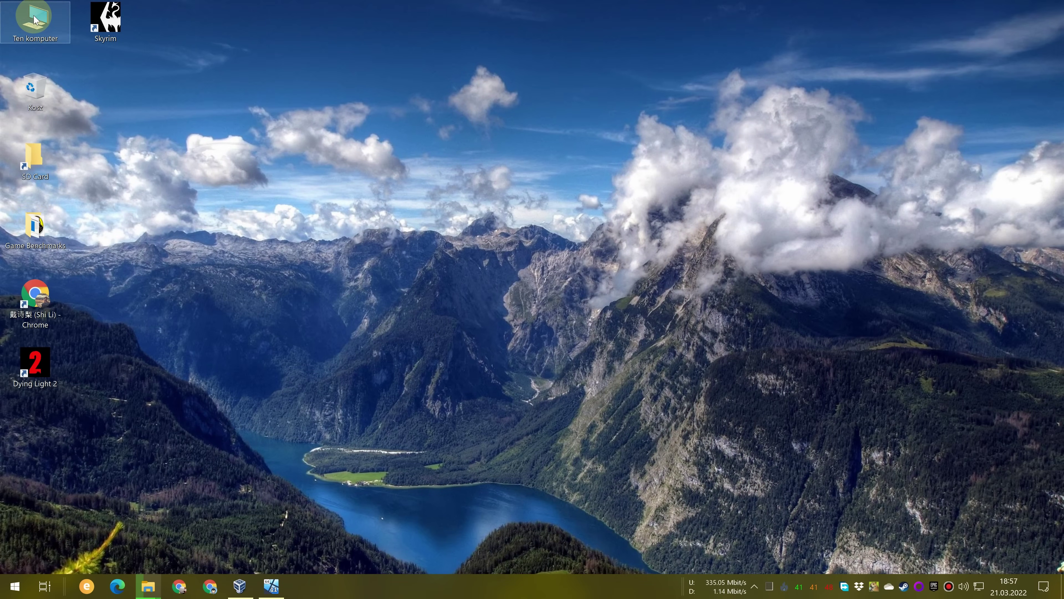
Step: Open the Kingston NVMe 1TB OS (C:) drive from Ten komputer and select hiberfil.sys to check its size
double_click(35, 18)
click(177, 196)
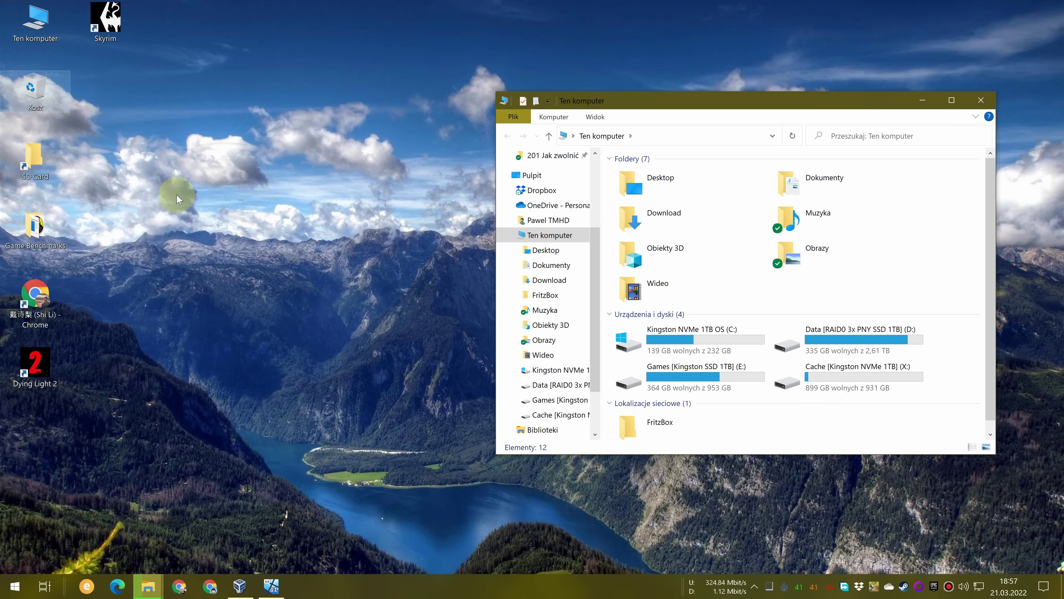
double_click(651, 349)
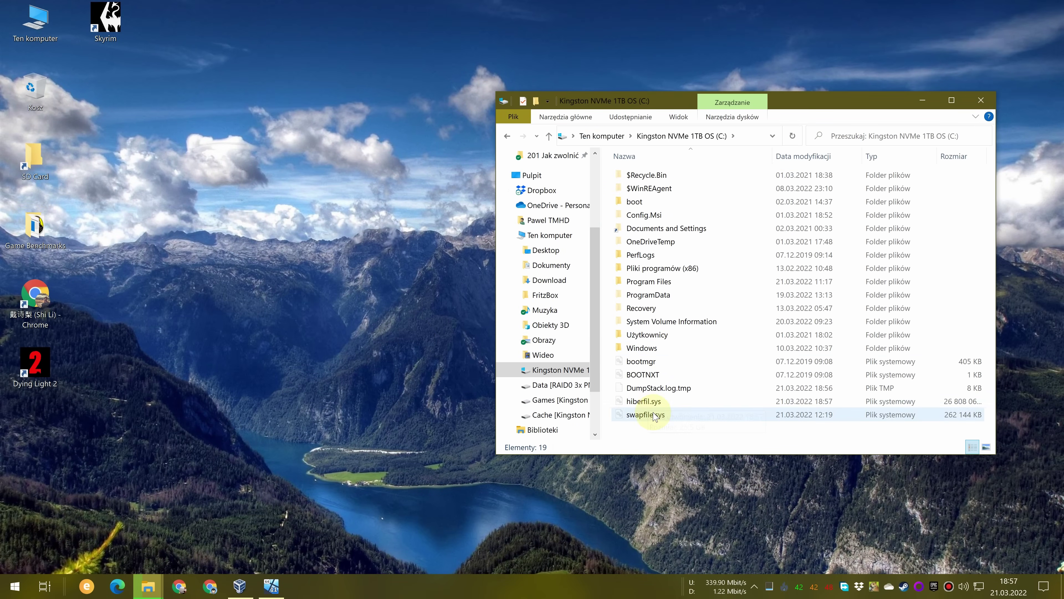
click(667, 409)
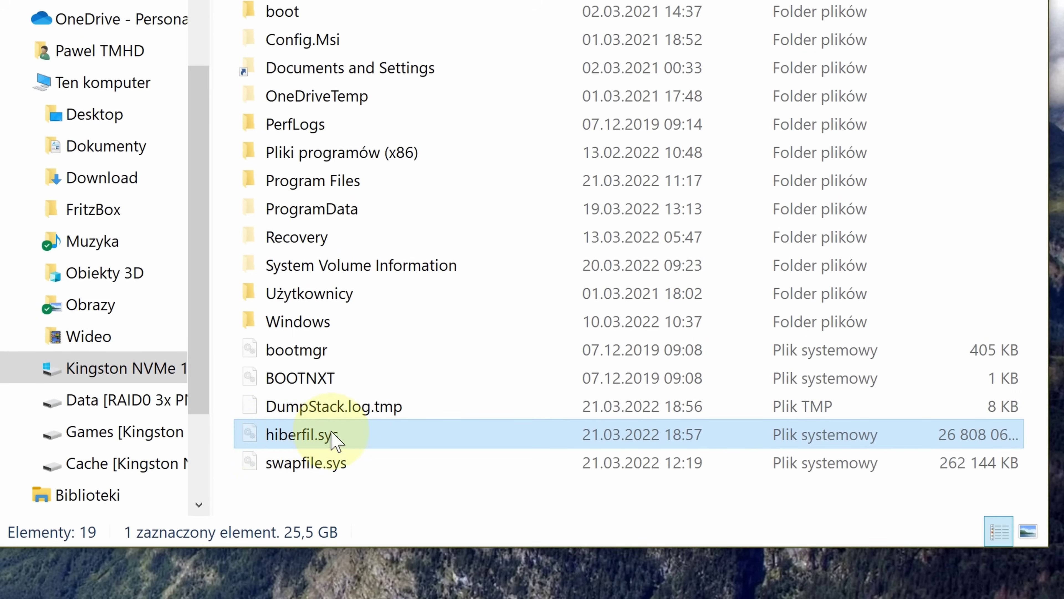